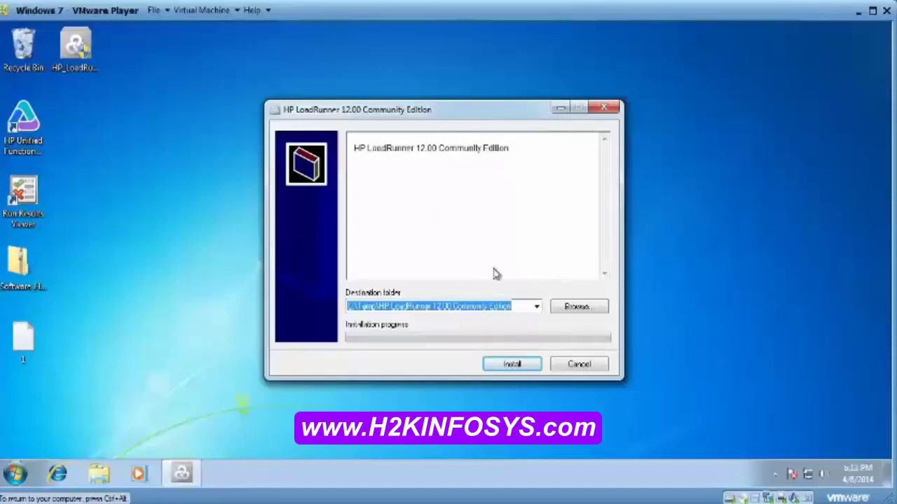
- Start extracting the HP LoadRunner 12.00 Community Edition installer to C:\Temp\HP LoadRunner 12.00 Community Edition
{"action": "left_click", "coordinate": [522, 370]}
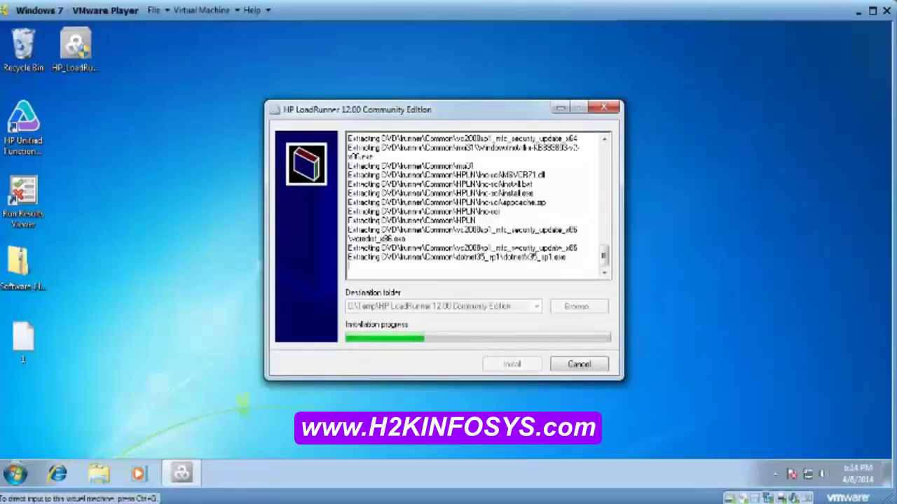
- Switch to Firefox and look through the H2K Infosys homepage, from the banner to the featured courses list
{"action": "mouse_move", "coordinate": [175, 499]}
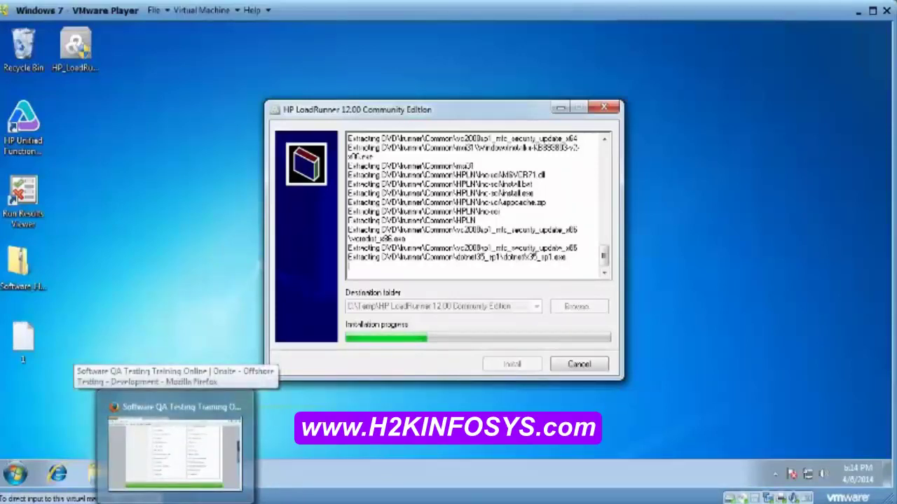
{"action": "left_click", "coordinate": [219, 405]}
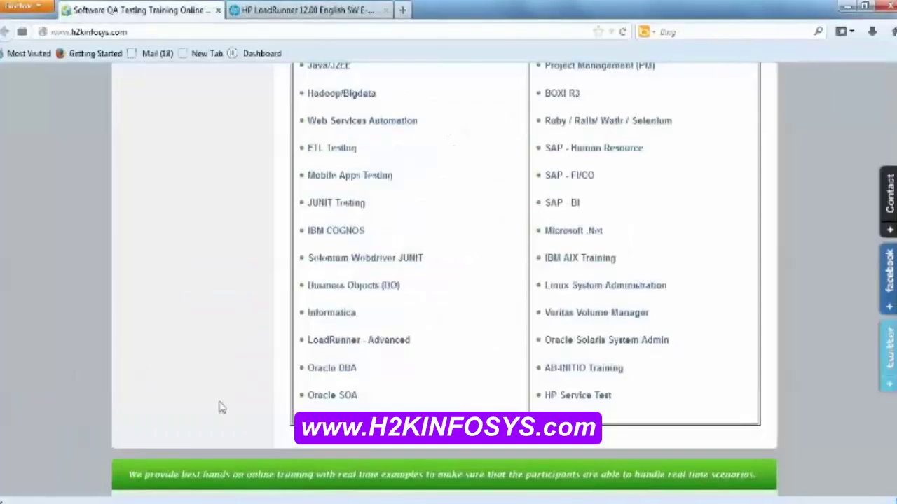
{"action": "scroll", "coordinate": [448, 280], "scroll_direction": "up", "scroll_amount": 15}
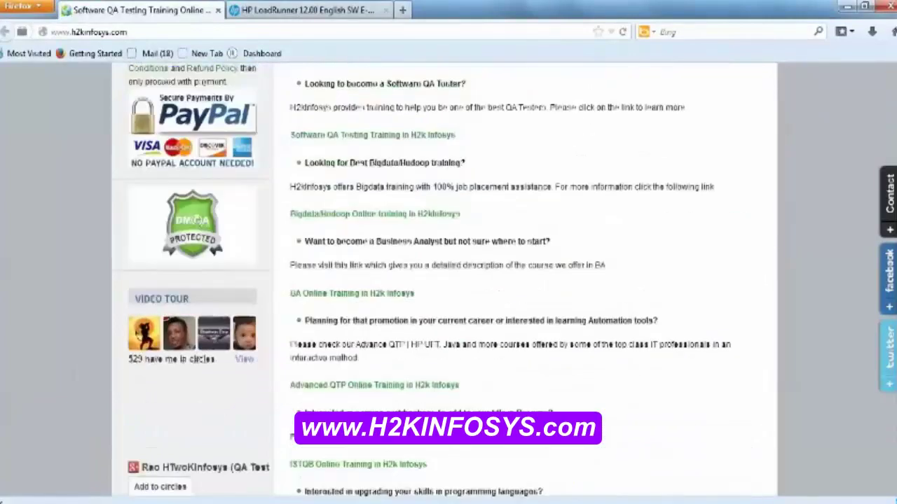
{"action": "scroll", "coordinate": [448, 281], "scroll_direction": "up", "scroll_amount": 4}
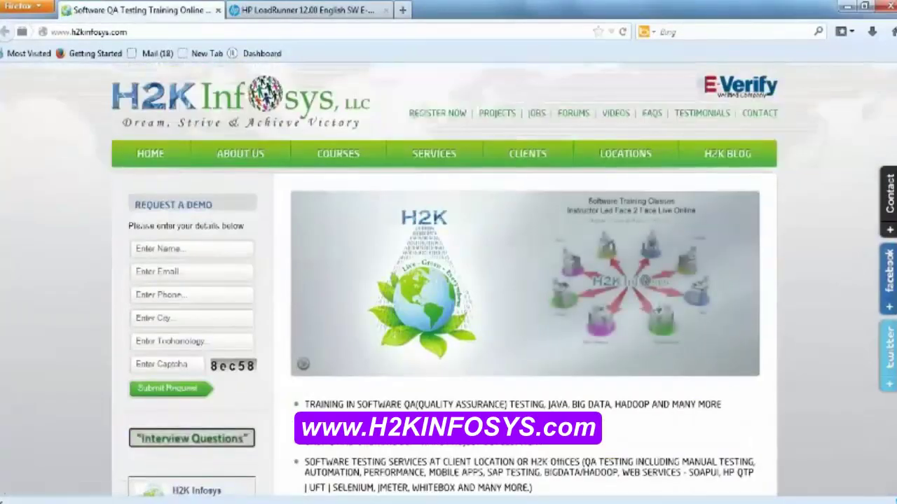
{"action": "scroll", "coordinate": [448, 280], "scroll_direction": "down", "scroll_amount": 6}
{"action": "scroll", "coordinate": [449, 280], "scroll_direction": "down", "scroll_amount": 10}
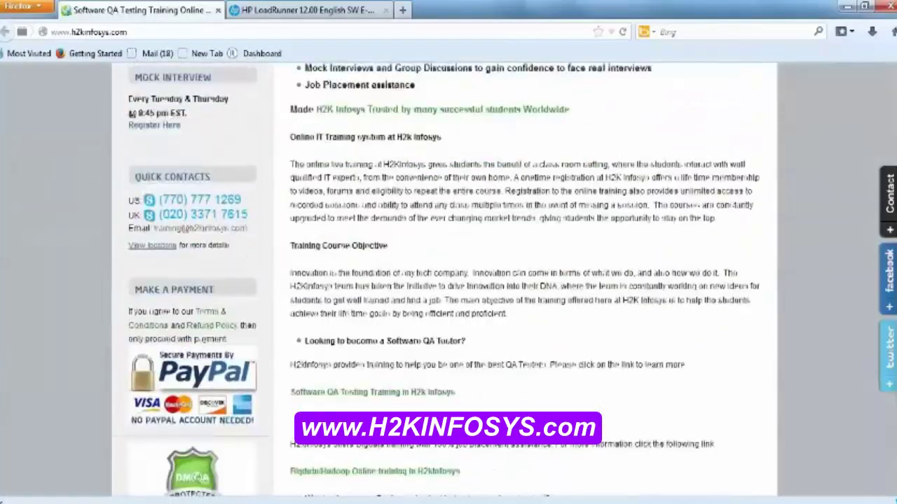
{"action": "scroll", "coordinate": [448, 280], "scroll_direction": "down", "scroll_amount": 6}
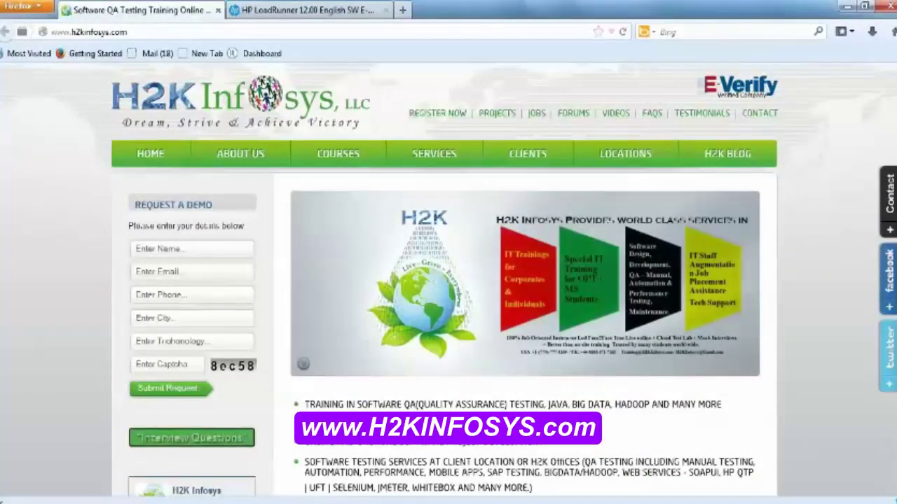
{"action": "scroll", "coordinate": [449, 280], "scroll_direction": "down", "scroll_amount": 12}
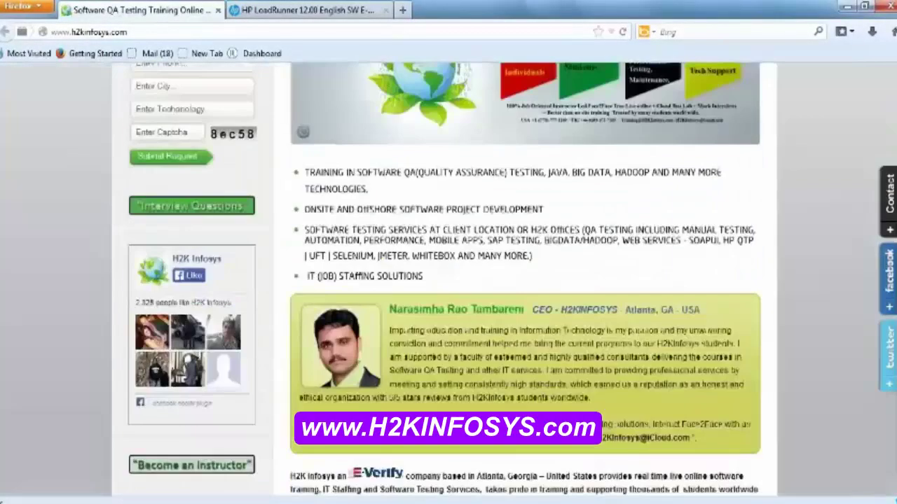
{"action": "scroll", "coordinate": [448, 280], "scroll_direction": "down", "scroll_amount": 10}
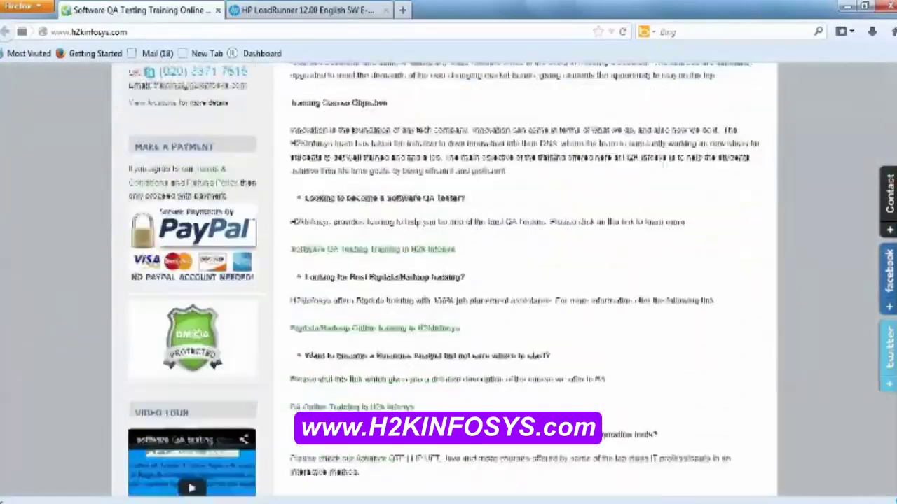
{"action": "scroll", "coordinate": [449, 281], "scroll_direction": "down", "scroll_amount": 12}
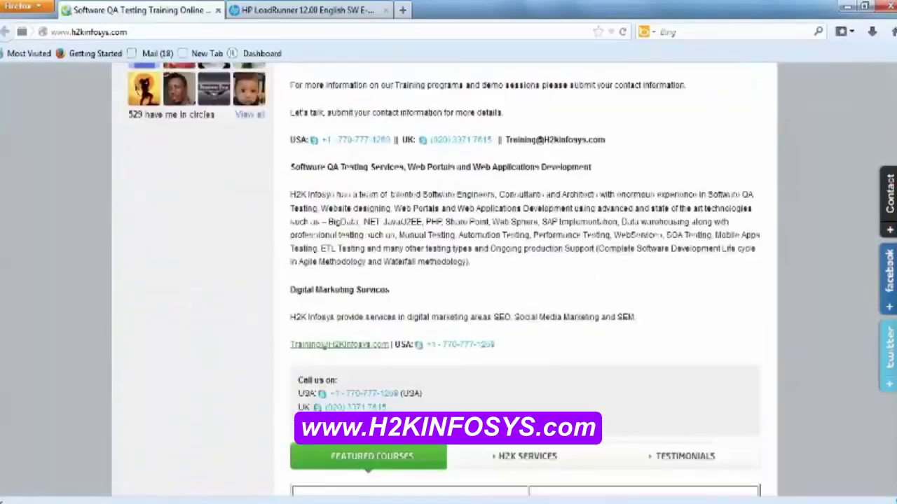
{"action": "scroll", "coordinate": [448, 280], "scroll_direction": "down", "scroll_amount": 4}
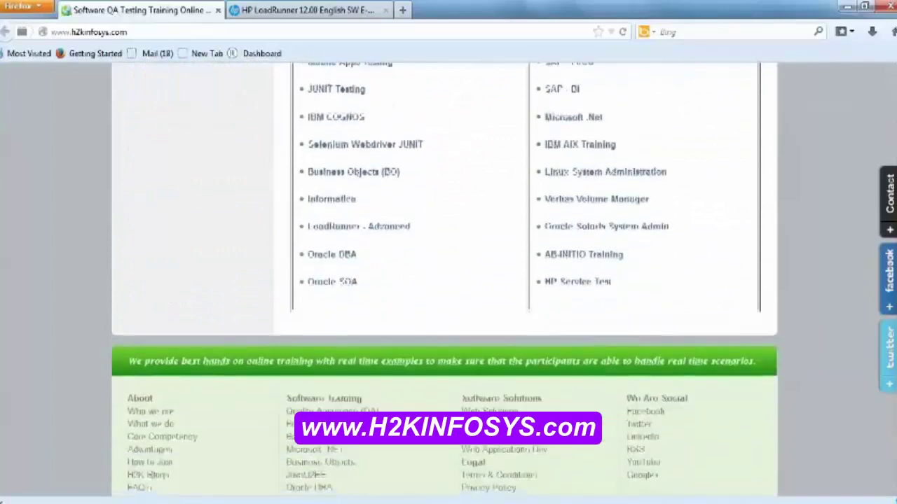
{"action": "scroll", "coordinate": [325, 464], "scroll_direction": "up", "scroll_amount": 6}
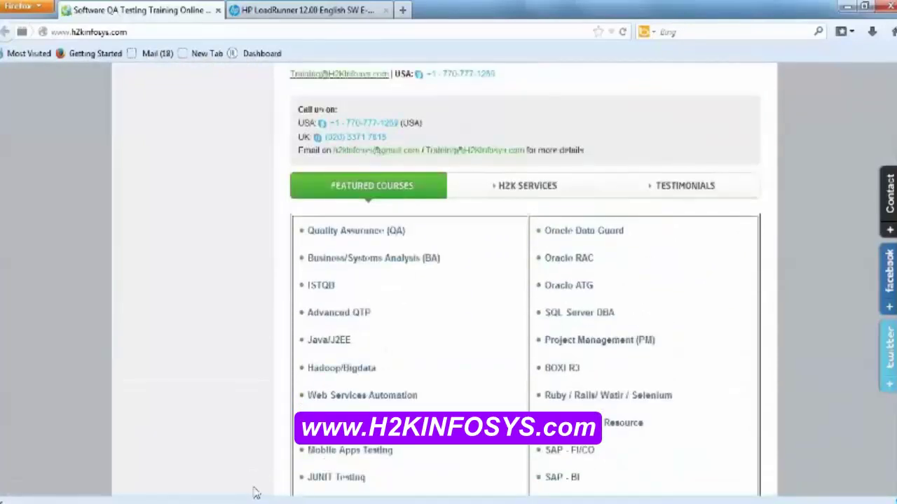
- Return to the Windows 7 virtual machine in VMware Player and check the LoadRunner extraction progress
{"action": "mouse_move", "coordinate": [217, 501]}
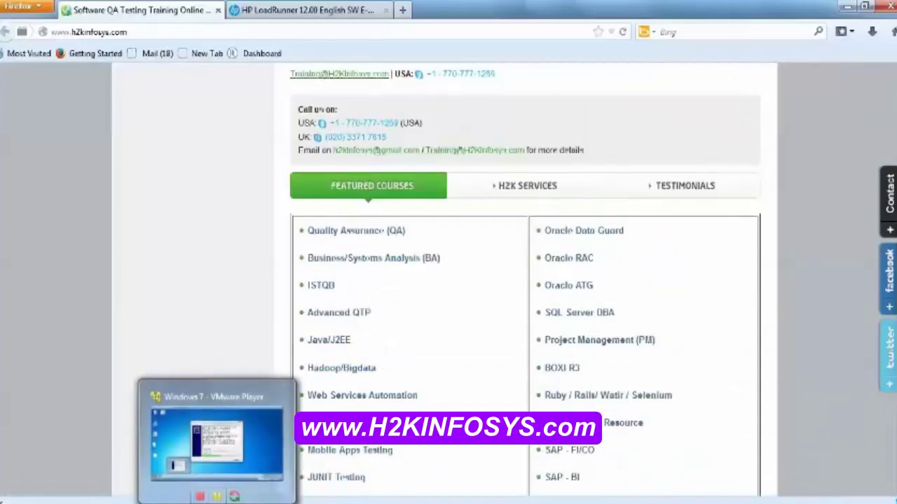
{"action": "left_click", "coordinate": [221, 438]}
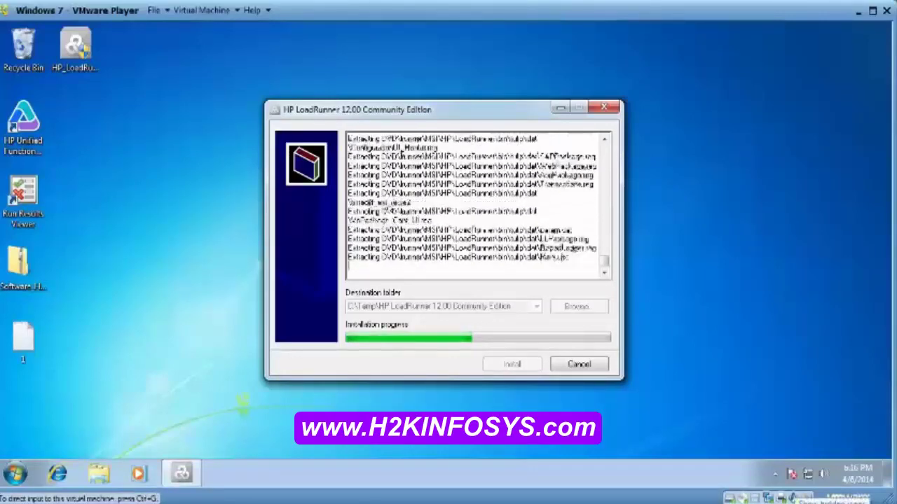
{"action": "left_click", "coordinate": [775, 474]}
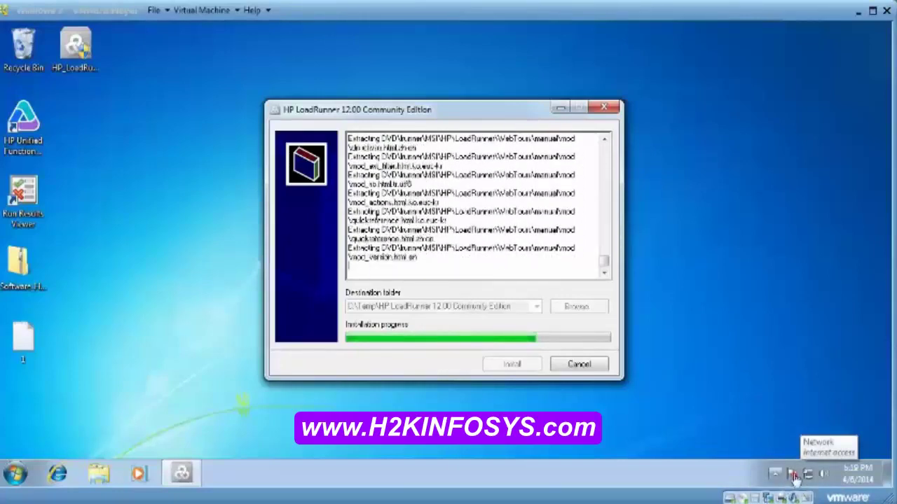
{"action": "left_click", "coordinate": [774, 474]}
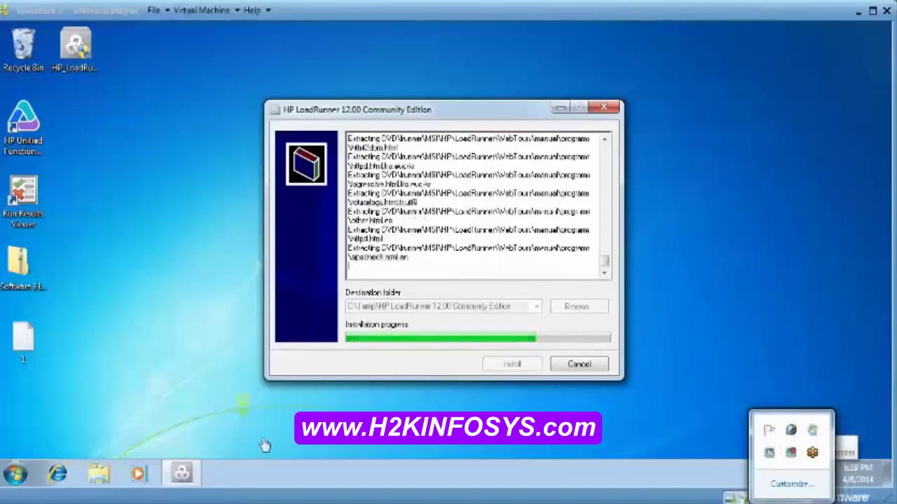
- Switch to Firefox to review the top of the H2K Infosys homepage and its company overview, checking the extraction in between
{"action": "mouse_move", "coordinate": [181, 474]}
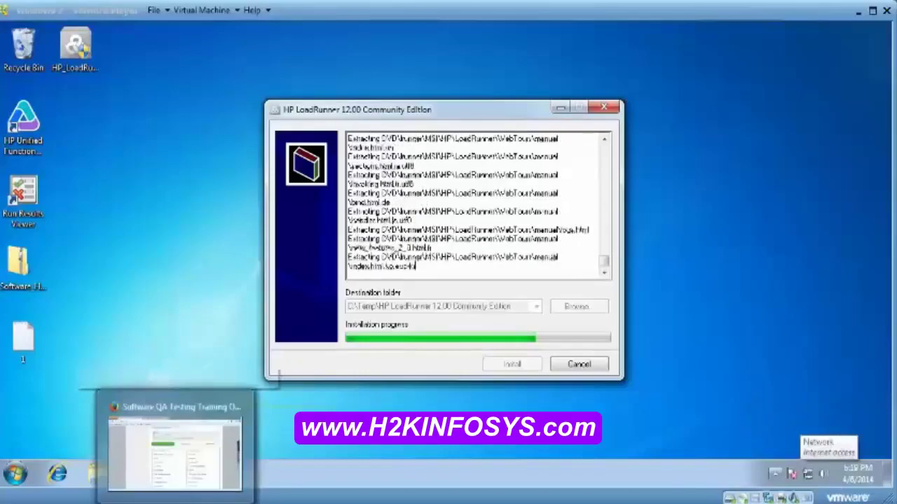
{"action": "left_click", "coordinate": [175, 437]}
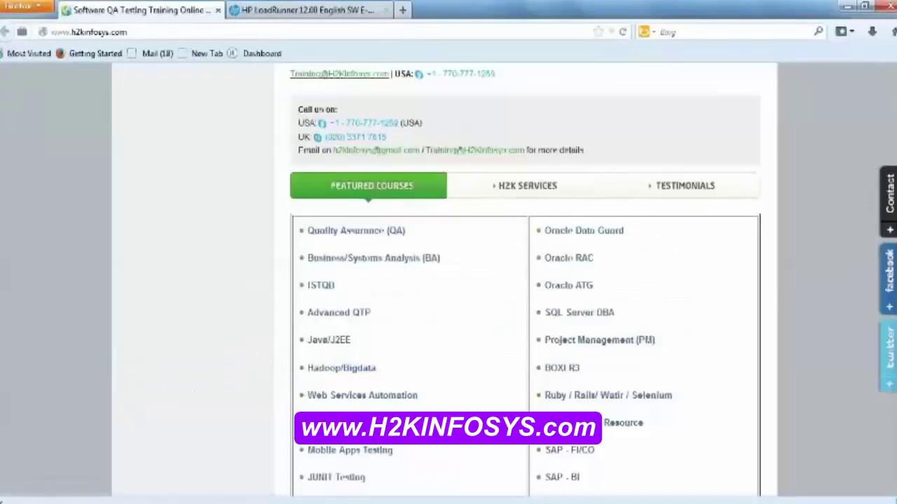
{"action": "scroll", "coordinate": [526, 280], "scroll_direction": "up", "scroll_amount": 15}
{"action": "scroll", "coordinate": [525, 280], "scroll_direction": "up", "scroll_amount": 5}
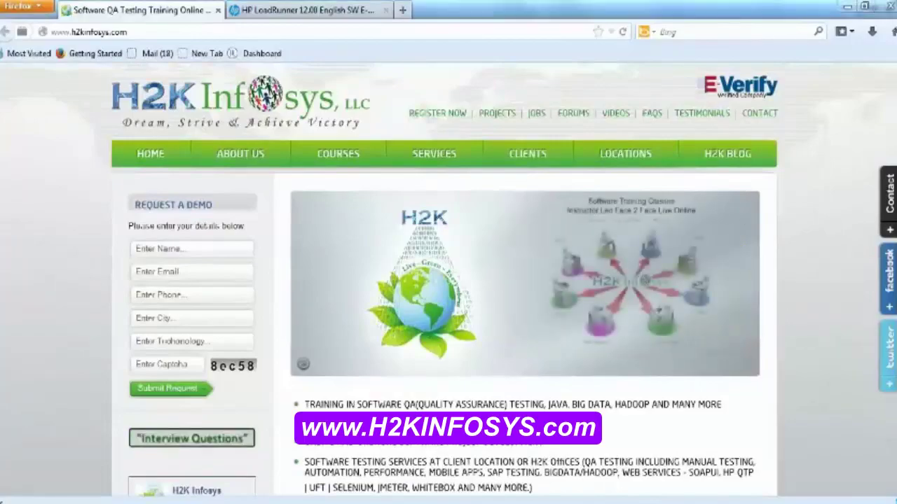
{"action": "key", "text": "alt+Tab"}
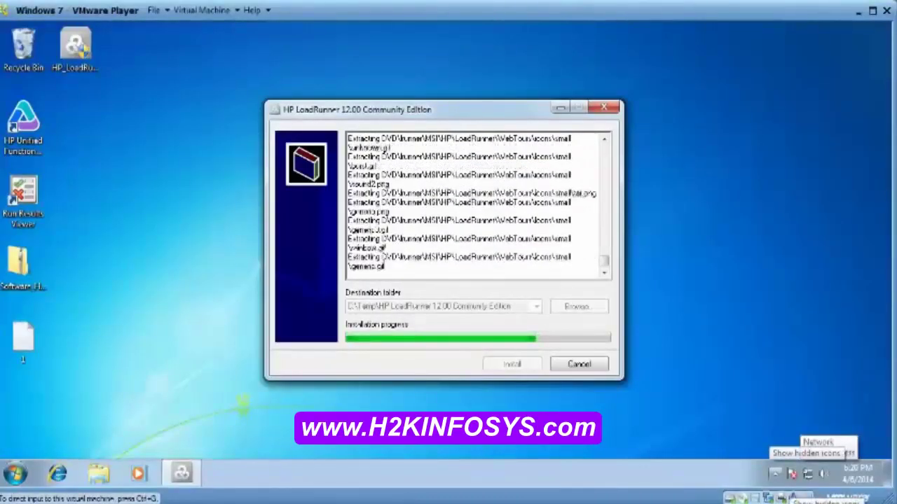
{"action": "left_click", "coordinate": [775, 474]}
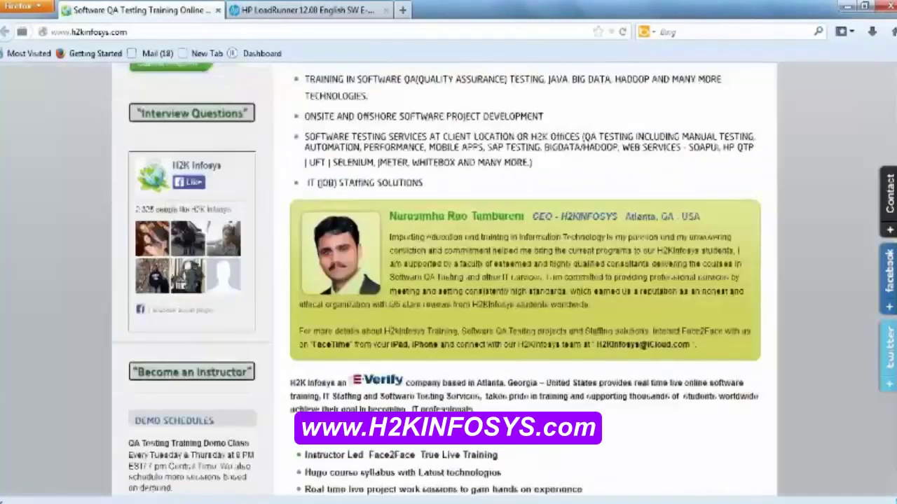
{"action": "scroll", "coordinate": [644, 441], "scroll_direction": "down", "scroll_amount": 15}
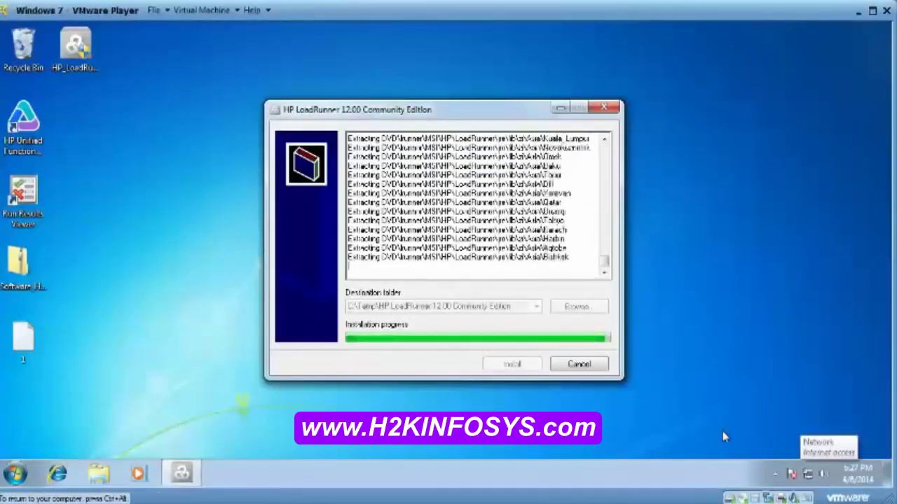
- Start installing the Microsoft Visual C++ 2012 Redistributable prerequisite for HP LoadRunner in the virtual machine
{"action": "left_click", "coordinate": [774, 474]}
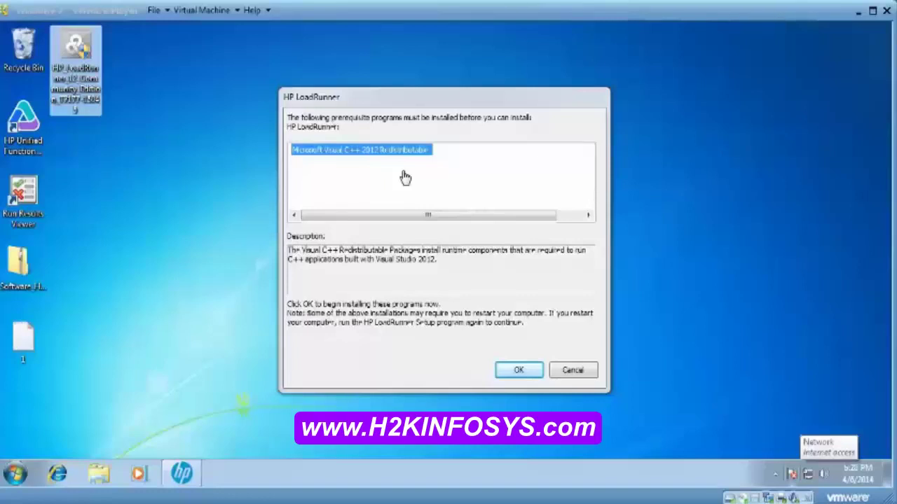
{"action": "left_click", "coordinate": [519, 371]}
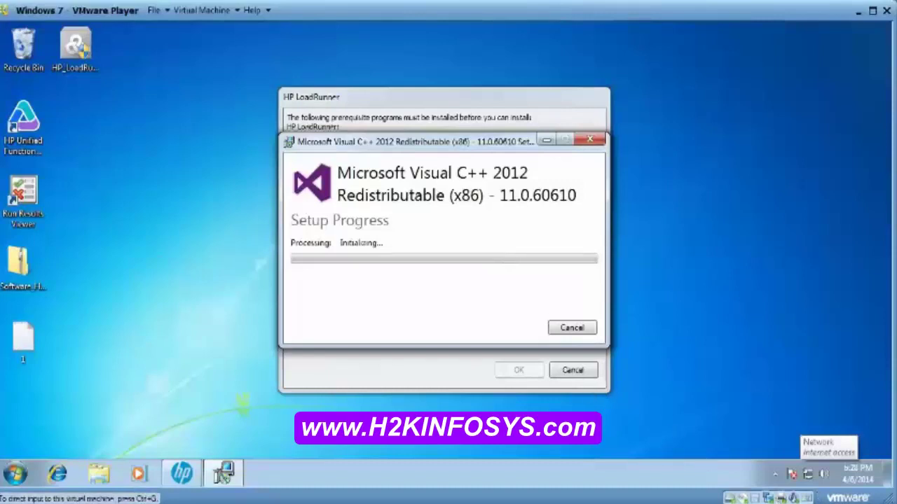
- Switch to Firefox and examine the training descriptions and featured courses on the H2K Infosys homepage
{"action": "left_click", "coordinate": [774, 474]}
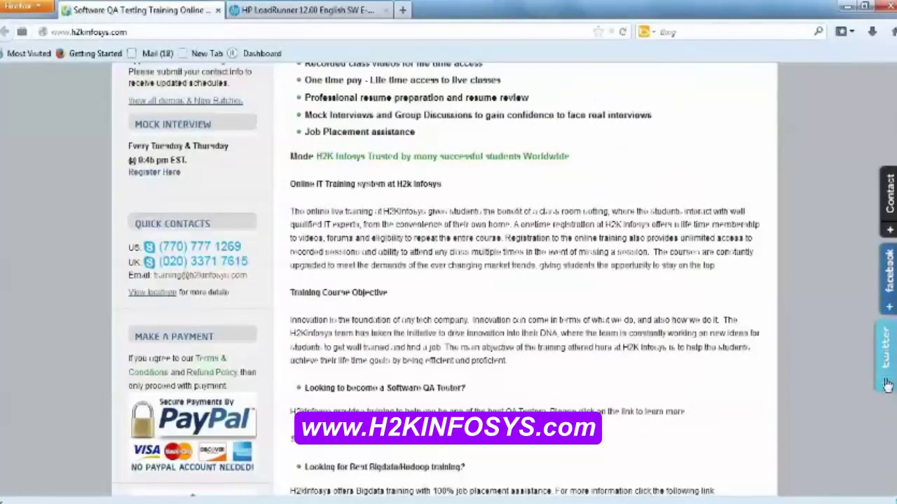
{"action": "scroll", "coordinate": [525, 280], "scroll_direction": "down", "scroll_amount": 10}
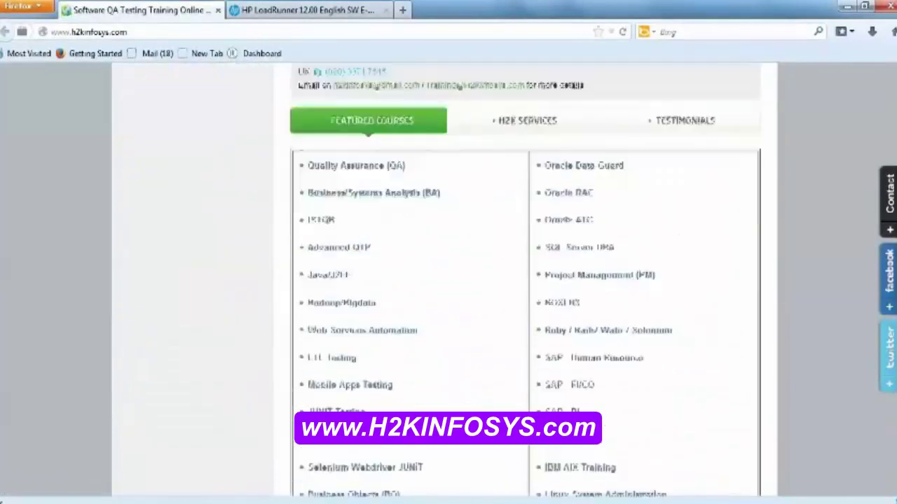
{"action": "scroll", "coordinate": [444, 281], "scroll_direction": "down", "scroll_amount": 8}
{"action": "scroll", "coordinate": [444, 280], "scroll_direction": "up", "scroll_amount": 5}
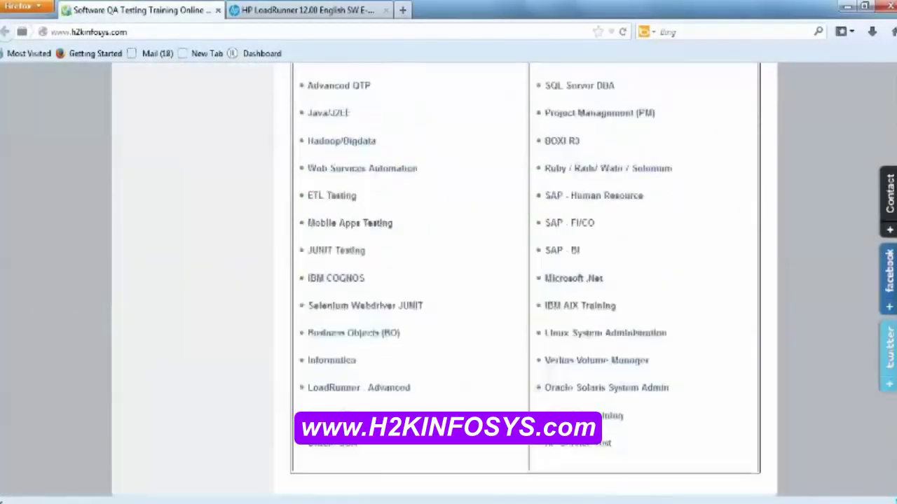
{"action": "scroll", "coordinate": [525, 280], "scroll_direction": "up", "scroll_amount": 8}
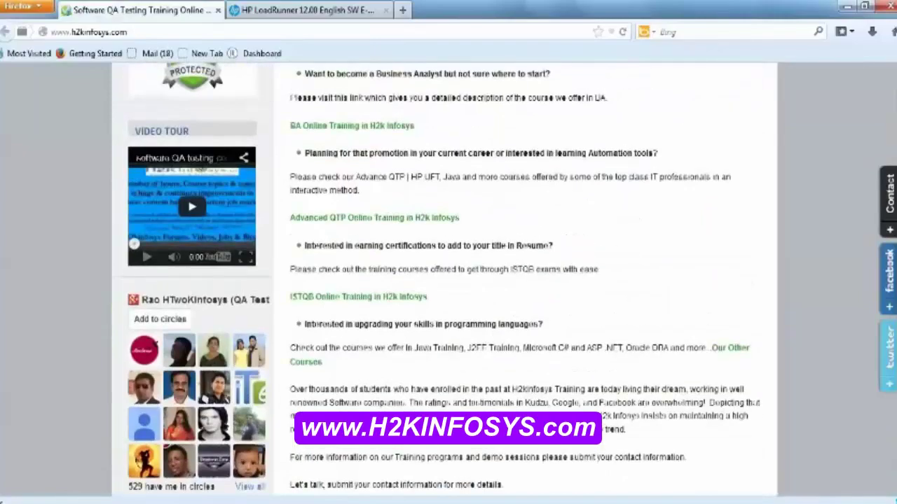
{"action": "scroll", "coordinate": [445, 280], "scroll_direction": "down", "scroll_amount": 5}
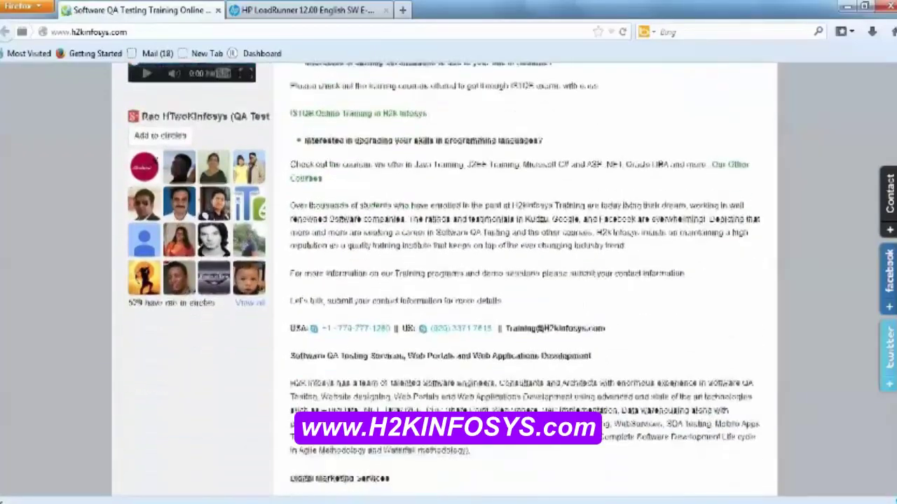
{"action": "scroll", "coordinate": [525, 280], "scroll_direction": "down", "scroll_amount": 5}
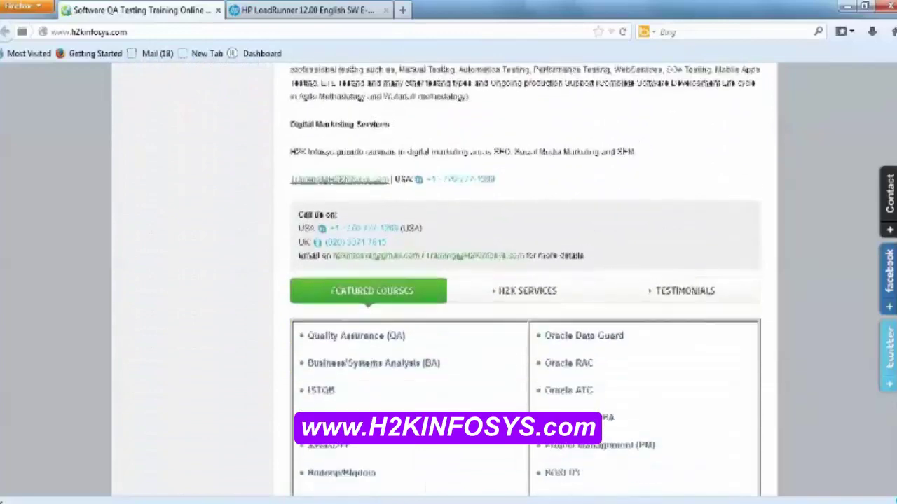
{"action": "scroll", "coordinate": [525, 280], "scroll_direction": "down", "scroll_amount": 1}
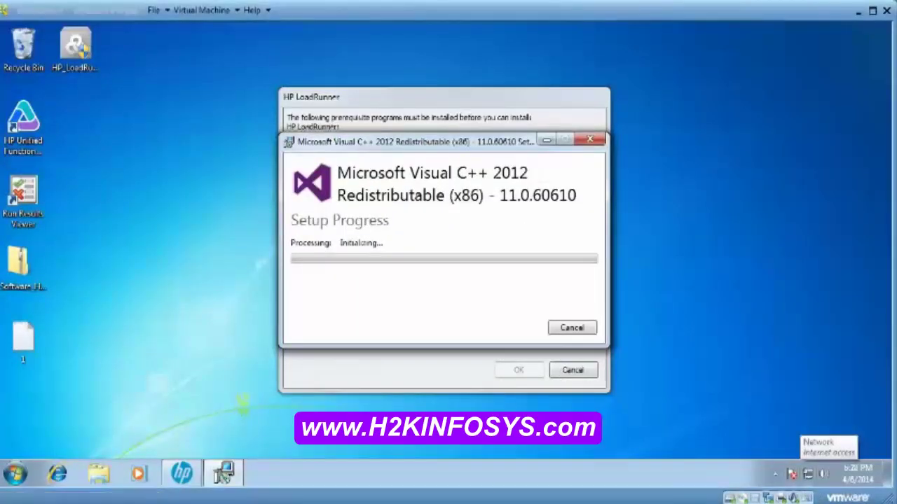
- Back in the virtual machine, proceed past the HP LoadRunner Setup Wizard's welcome page and accept the license agreement terms
{"action": "left_click", "coordinate": [775, 474]}
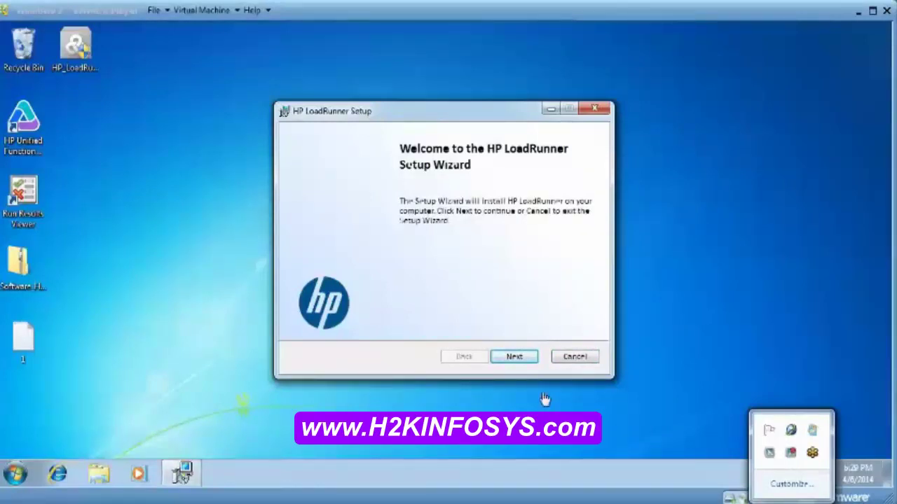
{"action": "left_click", "coordinate": [517, 358]}
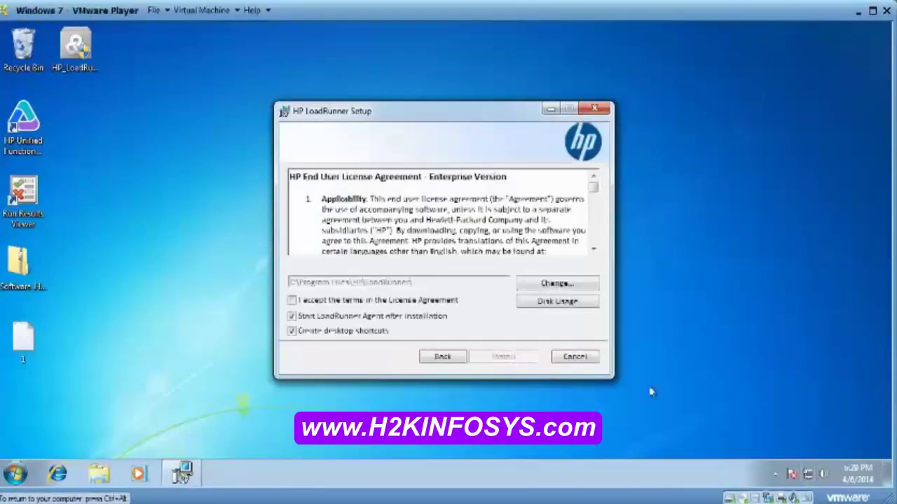
{"action": "left_click", "coordinate": [774, 474]}
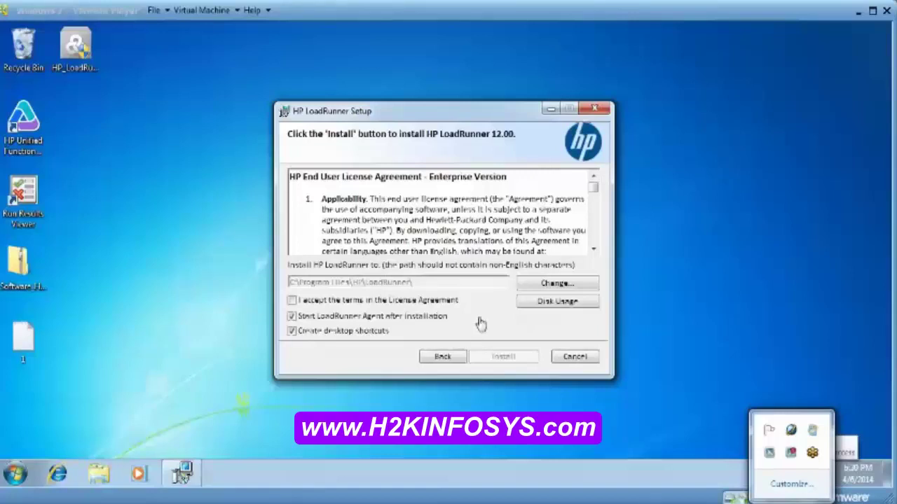
{"action": "left_click", "coordinate": [291, 299]}
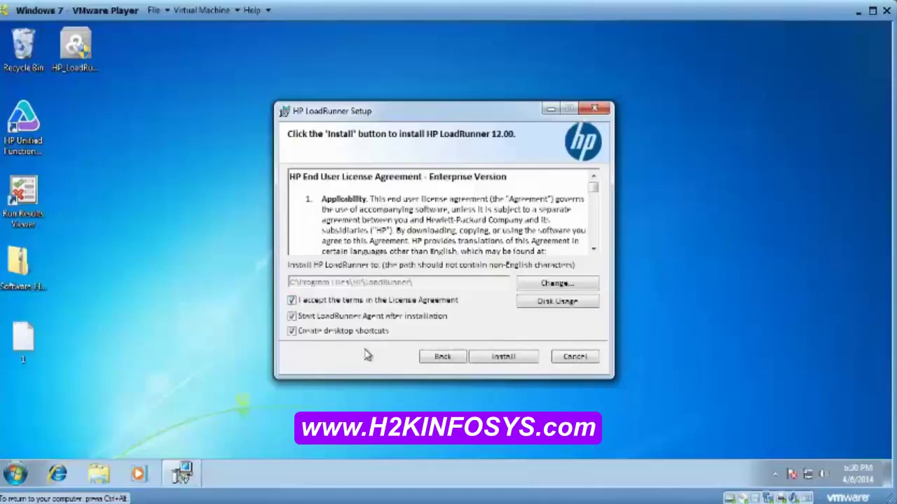
- Start installing HP LoadRunner 12.00 in the default folder, with the LoadRunner Agent start and desktop shortcuts options enabled
{"action": "left_click", "coordinate": [508, 359]}
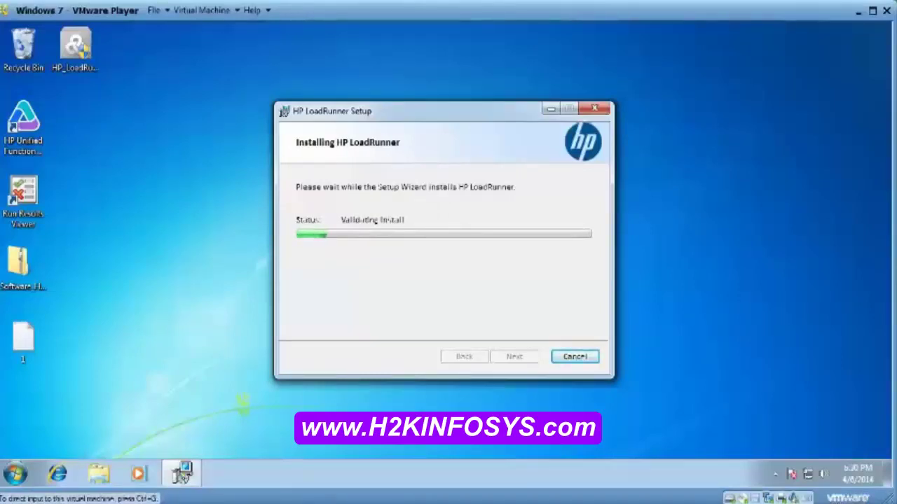
- Switch to Firefox and examine the full featured courses list on the H2K Infosys homepage
{"action": "left_click", "coordinate": [180, 430]}
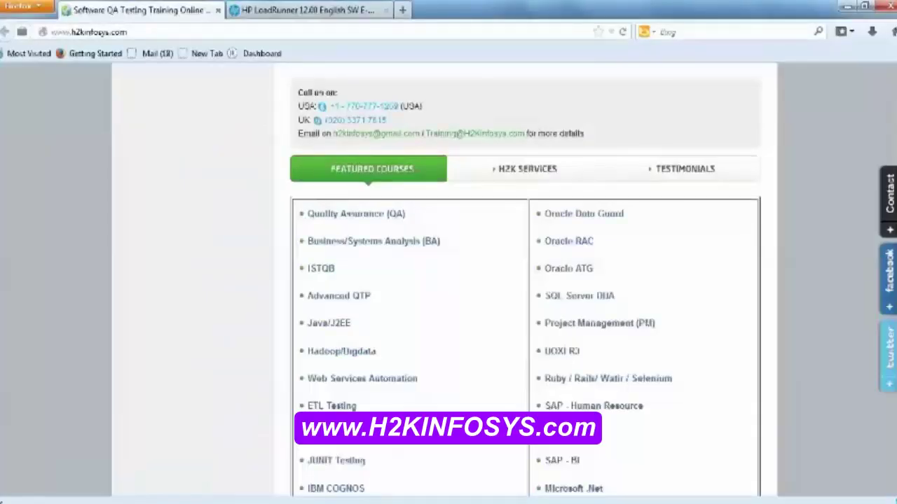
{"action": "scroll", "coordinate": [847, 429], "scroll_direction": "down", "scroll_amount": 5}
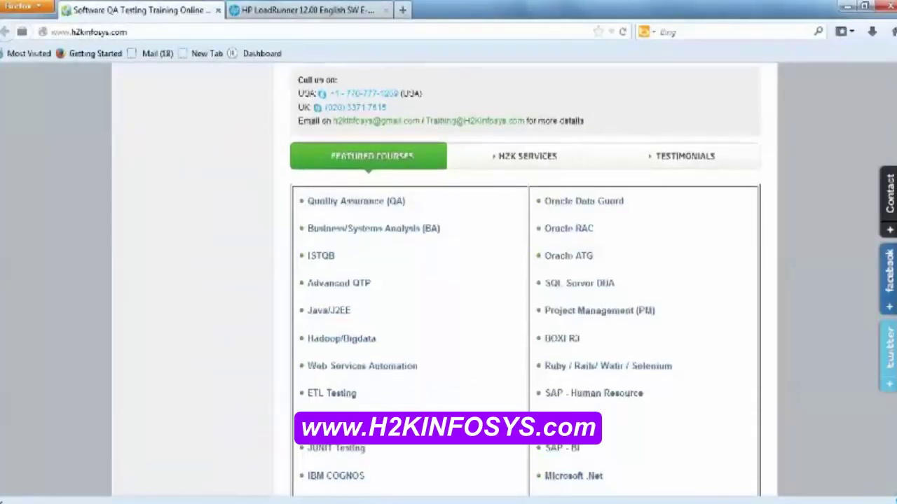
{"action": "scroll", "coordinate": [449, 266], "scroll_direction": "down", "scroll_amount": 3}
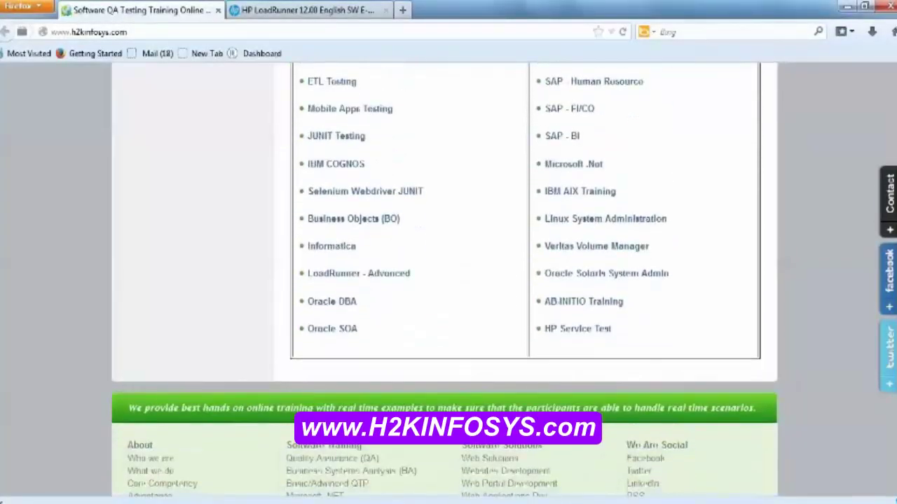
{"action": "scroll", "coordinate": [449, 280], "scroll_direction": "up", "scroll_amount": 15}
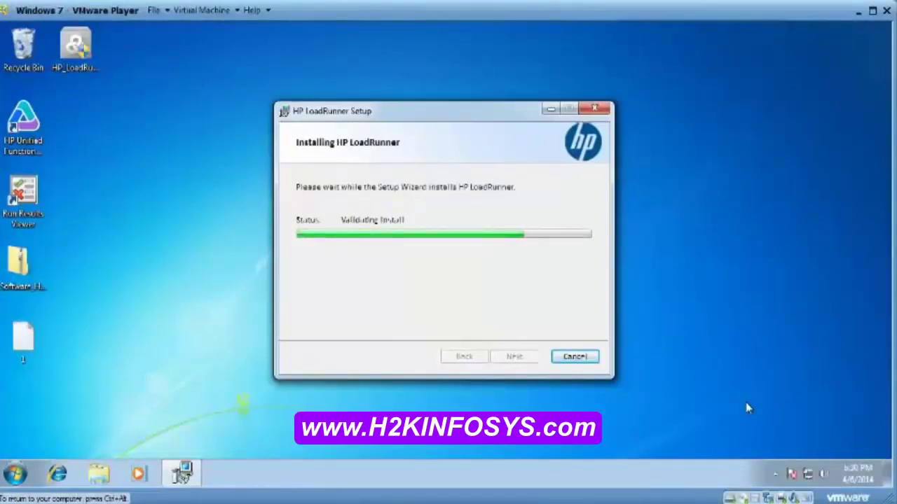
{"action": "left_click", "coordinate": [774, 474]}
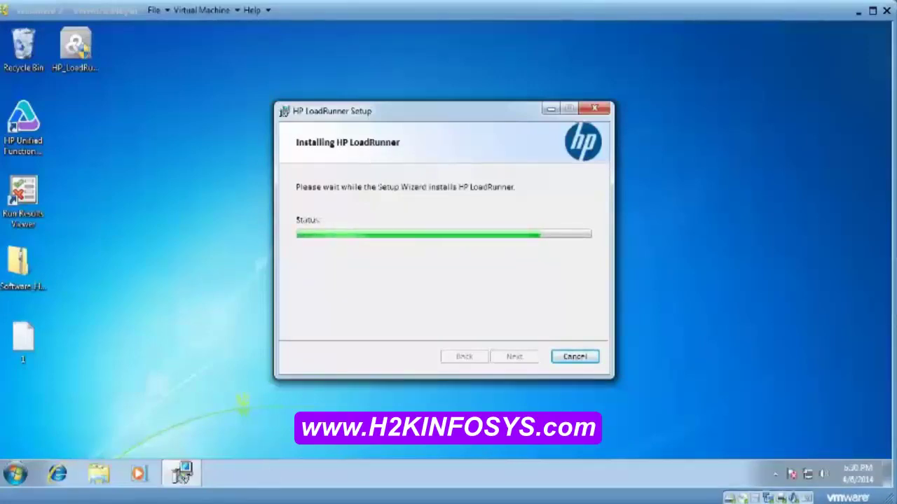
{"action": "mouse_move", "coordinate": [213, 499]}
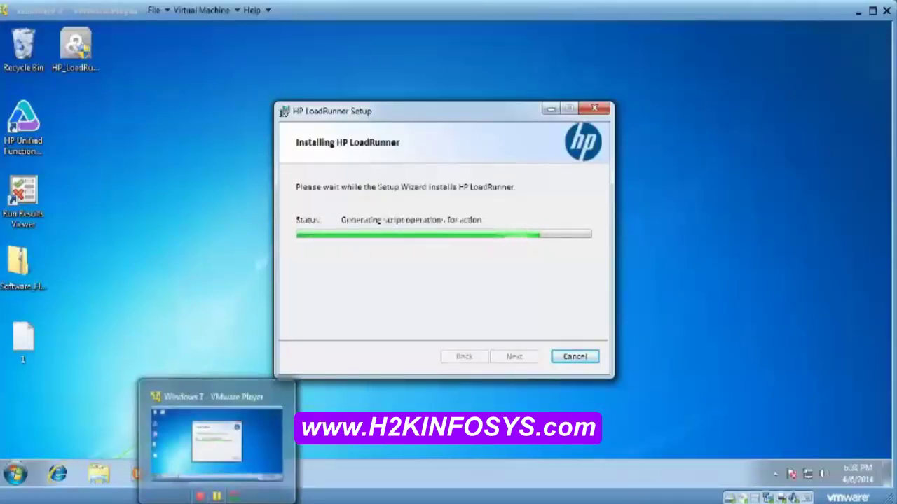
{"action": "mouse_move", "coordinate": [175, 499]}
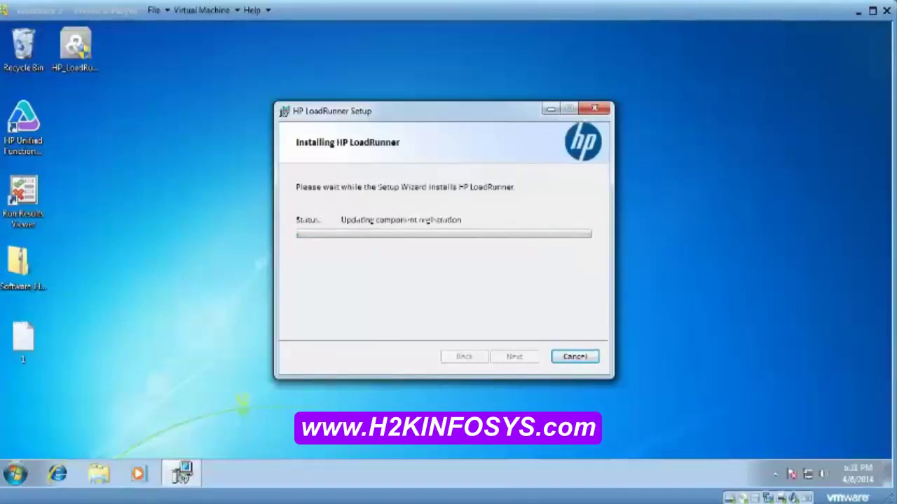
{"action": "left_click", "coordinate": [775, 475]}
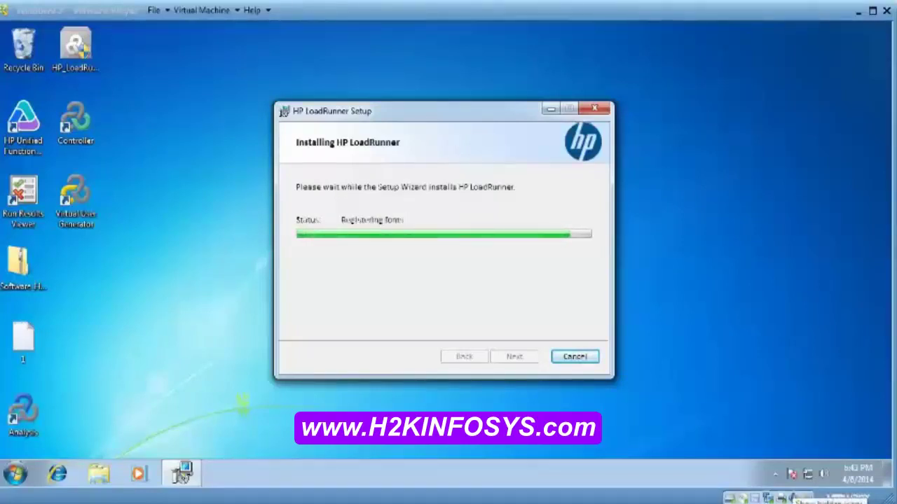
{"action": "left_click", "coordinate": [792, 498]}
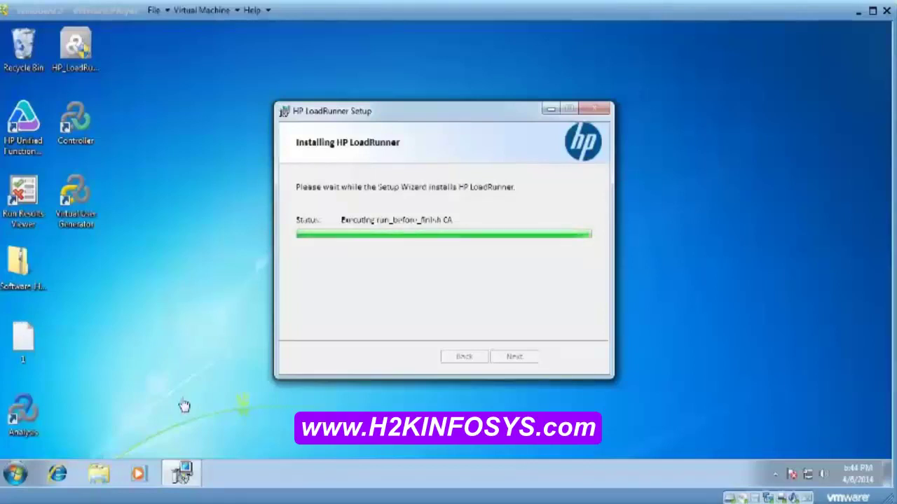
- Switch to Firefox and review the H2K Infosys homepage from the top down to the student testimonials
{"action": "left_click", "coordinate": [175, 442]}
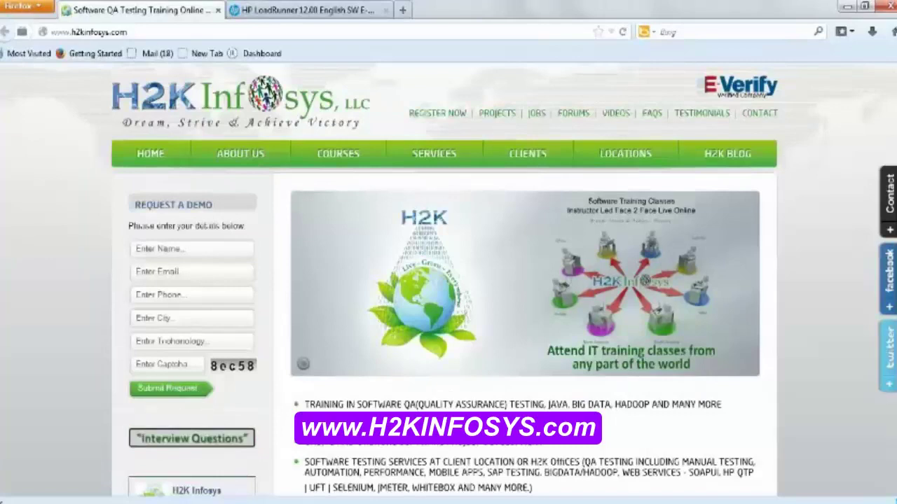
{"action": "scroll", "coordinate": [629, 378], "scroll_direction": "down", "scroll_amount": 5}
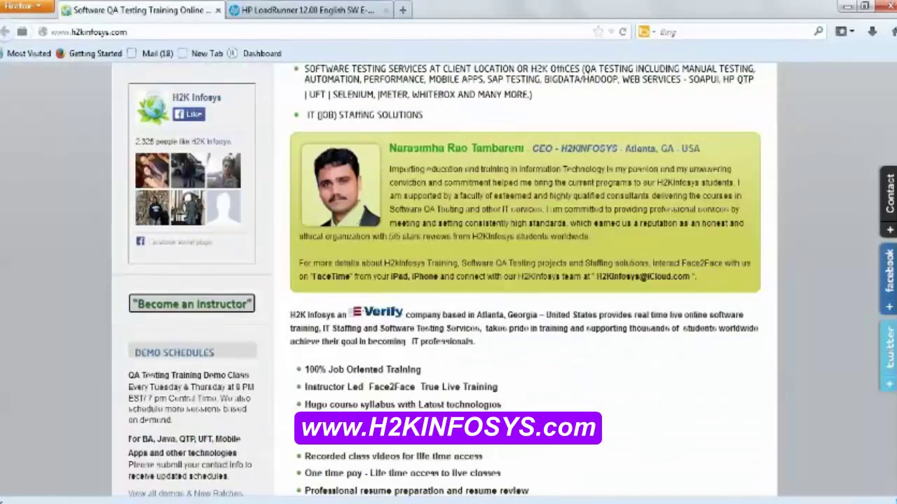
{"action": "scroll", "coordinate": [448, 280], "scroll_direction": "down", "scroll_amount": 5}
{"action": "scroll", "coordinate": [448, 280], "scroll_direction": "down", "scroll_amount": 5}
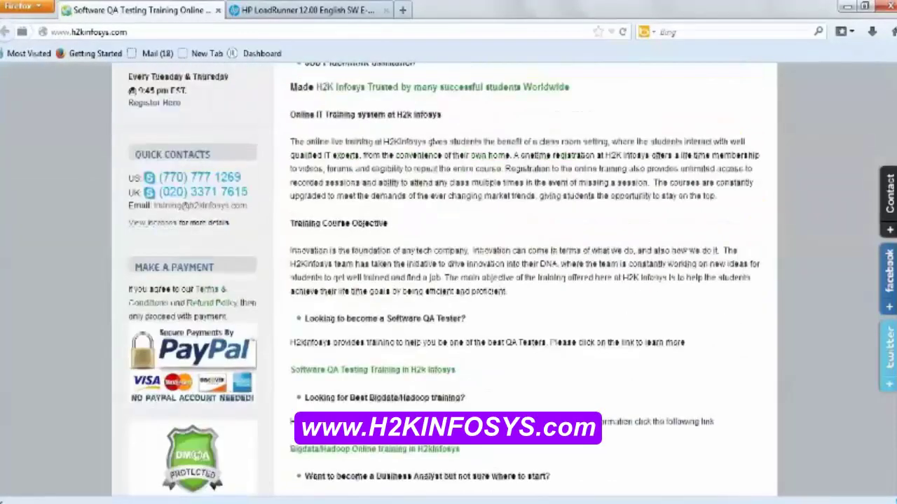
{"action": "scroll", "coordinate": [448, 280], "scroll_direction": "down", "scroll_amount": 5}
{"action": "scroll", "coordinate": [448, 280], "scroll_direction": "down", "scroll_amount": 5}
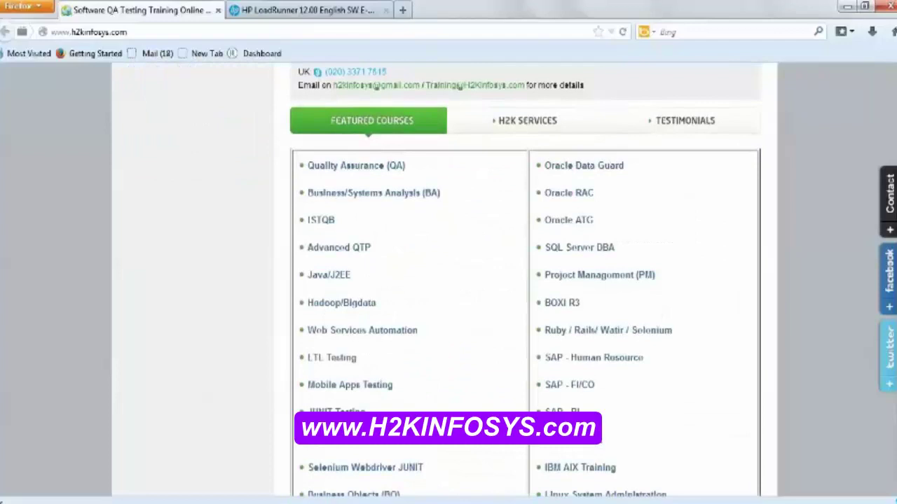
{"action": "left_click", "coordinate": [693, 123]}
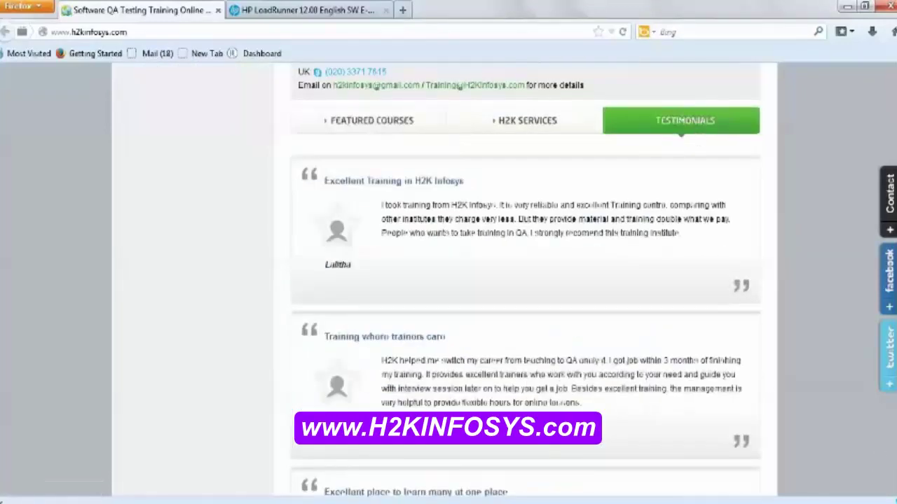
{"action": "scroll", "coordinate": [526, 280], "scroll_direction": "down", "scroll_amount": 2}
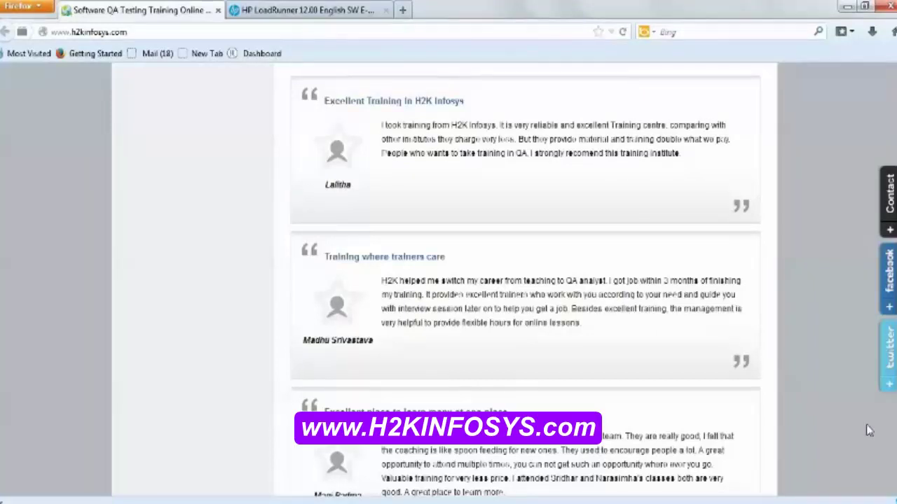
{"action": "scroll", "coordinate": [525, 280], "scroll_direction": "down", "scroll_amount": 5}
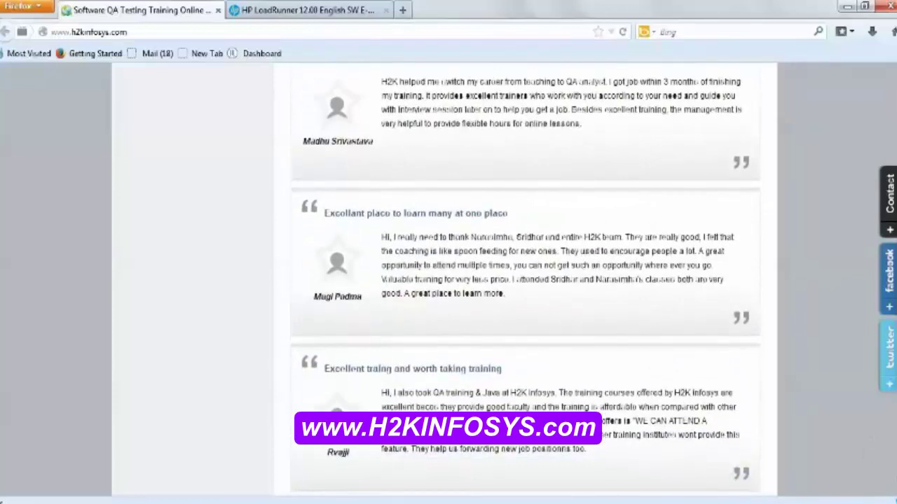
{"action": "scroll", "coordinate": [525, 281], "scroll_direction": "down", "scroll_amount": 1}
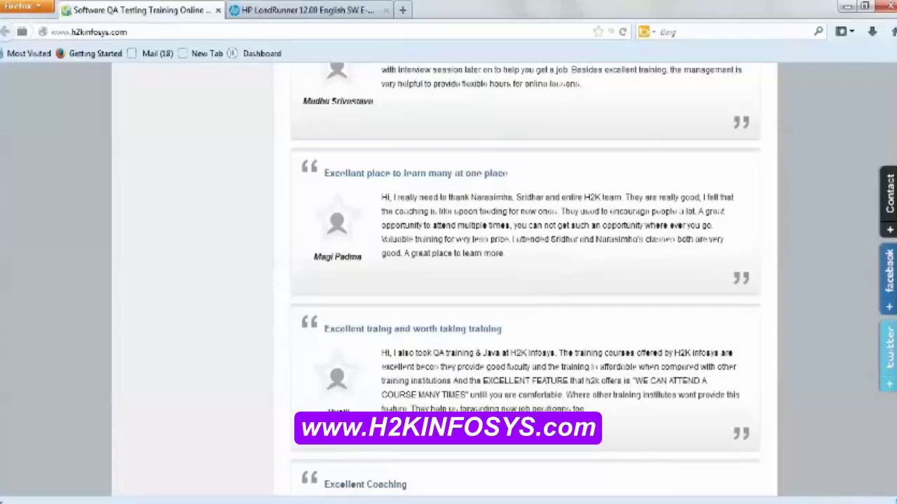
{"action": "scroll", "coordinate": [525, 280], "scroll_direction": "down", "scroll_amount": 3}
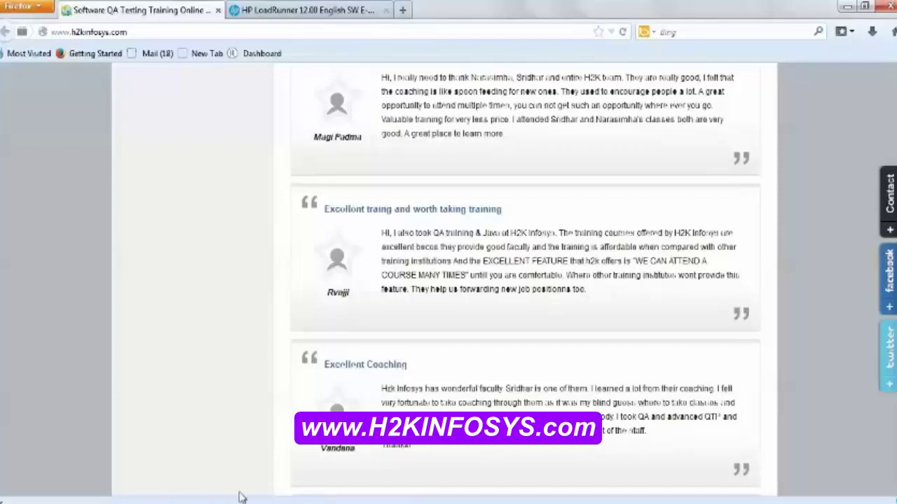
{"action": "mouse_move", "coordinate": [217, 502]}
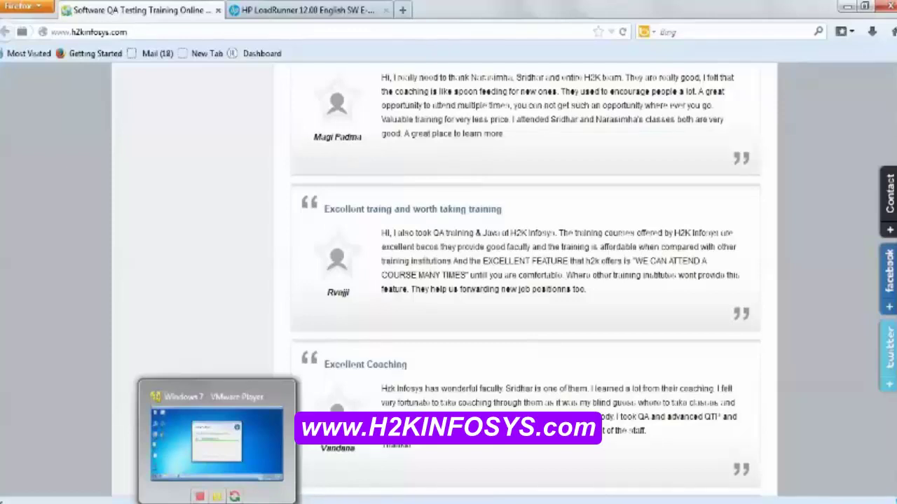
{"action": "left_click", "coordinate": [790, 501]}
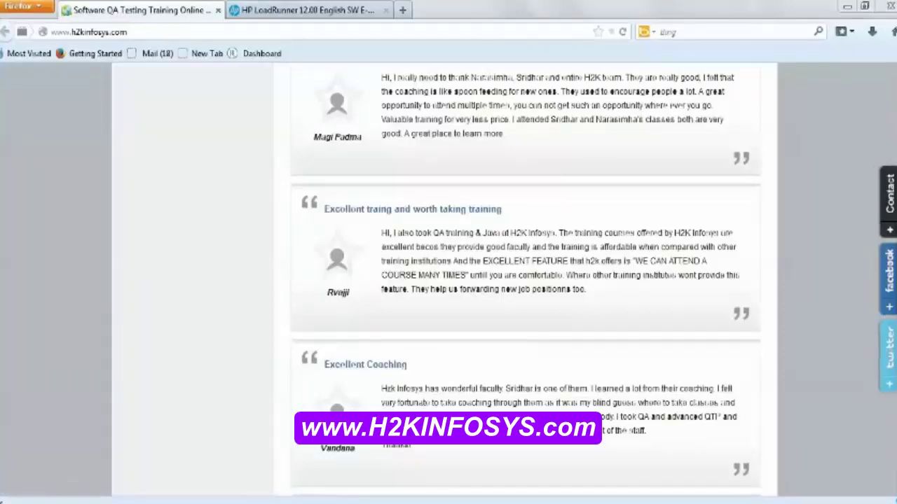
{"action": "scroll", "coordinate": [525, 280], "scroll_direction": "up", "scroll_amount": 10}
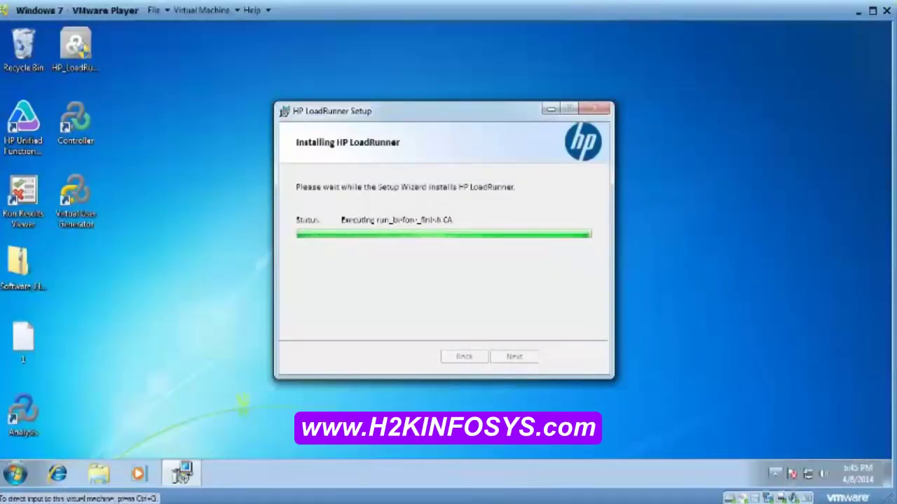
{"action": "left_click", "coordinate": [774, 474]}
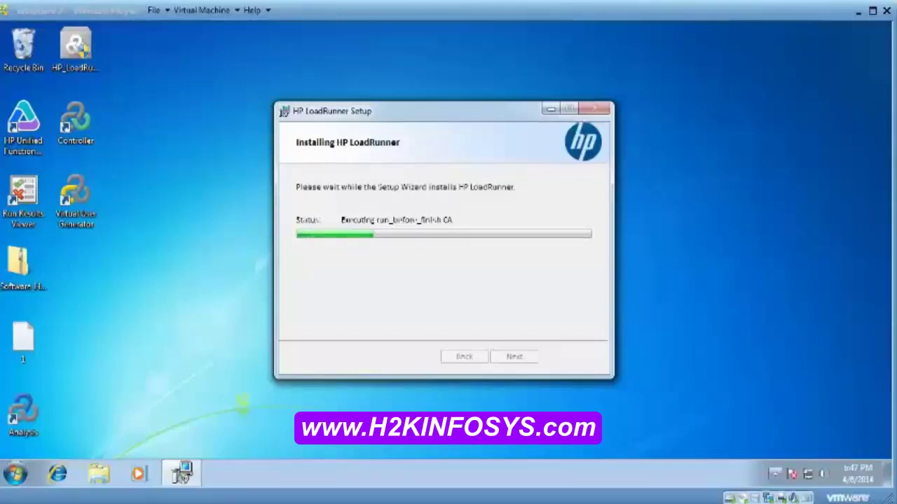
{"action": "left_click", "coordinate": [774, 474]}
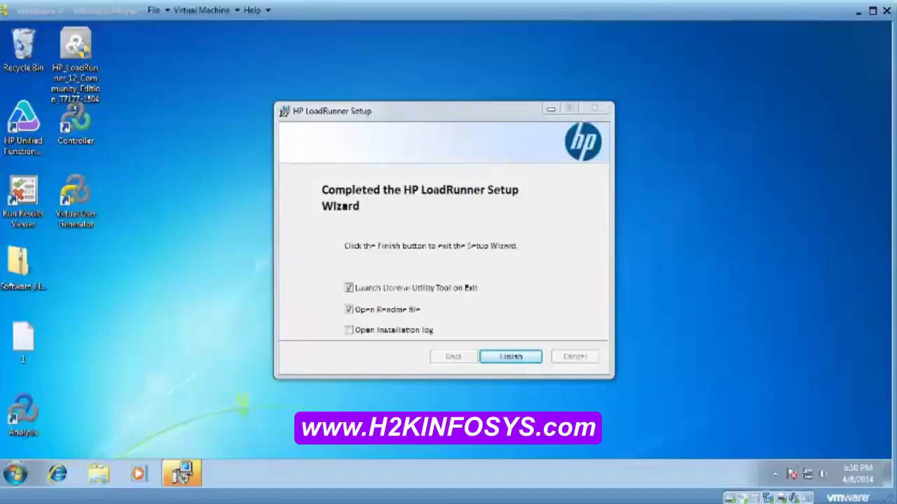
{"action": "left_click", "coordinate": [775, 474]}
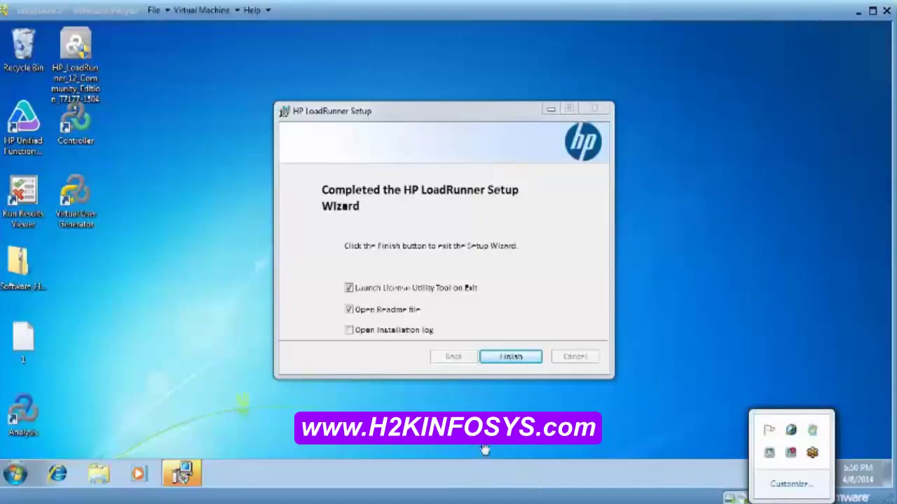
- Finish the HP LoadRunner Setup Wizard with the License Utility and Readme options enabled, and close the Internet Explorer window that opens
{"action": "left_click", "coordinate": [526, 367]}
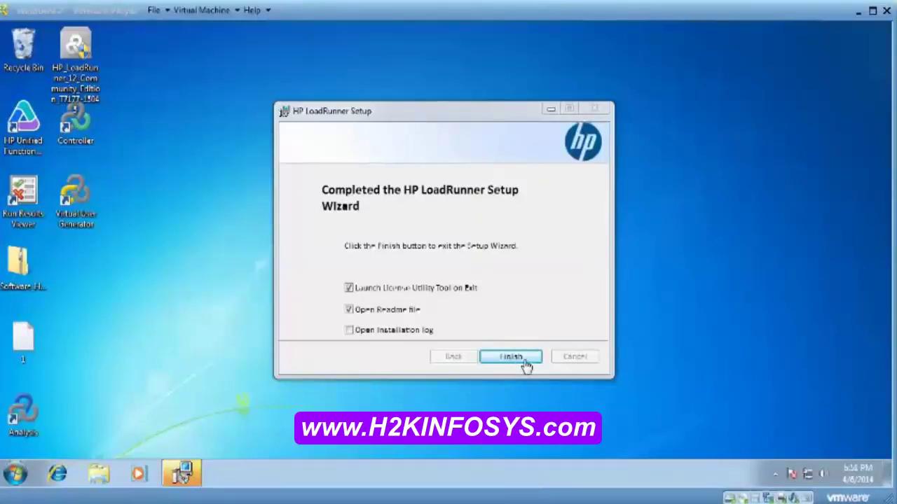
{"action": "left_click", "coordinate": [526, 367]}
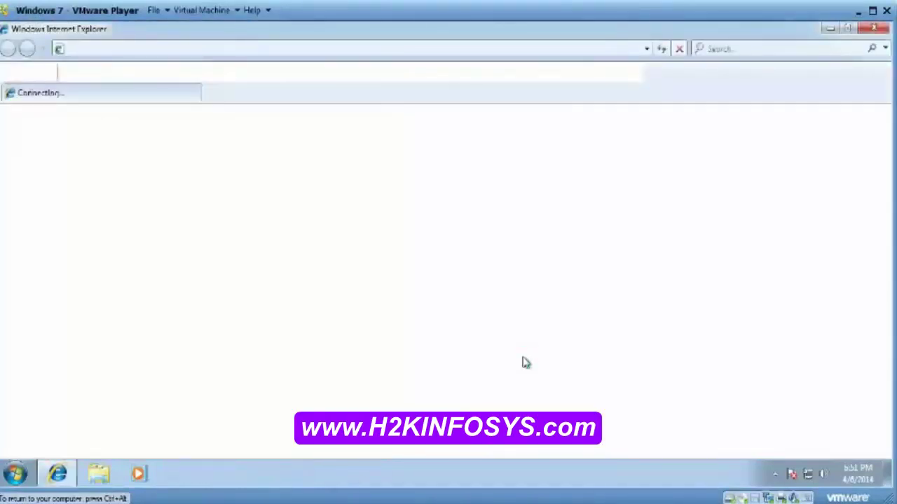
{"action": "left_click", "coordinate": [879, 30]}
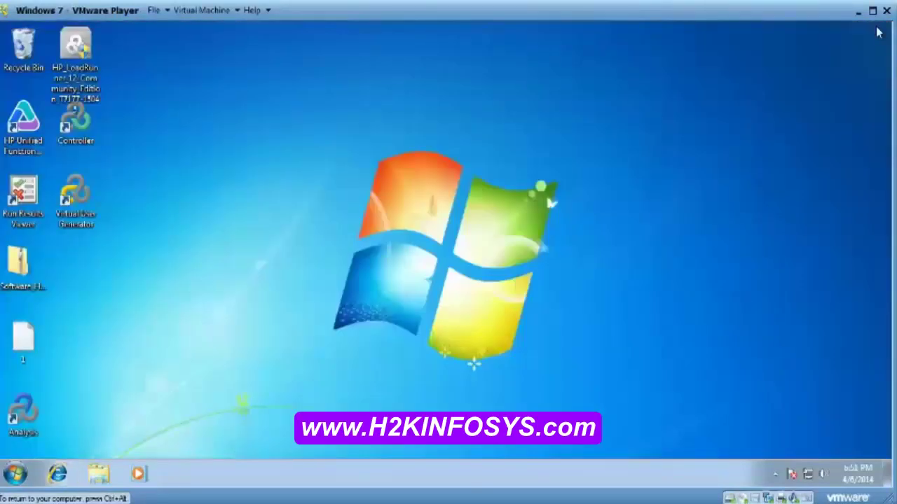
- Launch Virtual User Generator from the HP LoadRunner program group and close the LoadRunner License Utility
{"action": "left_click", "coordinate": [17, 475]}
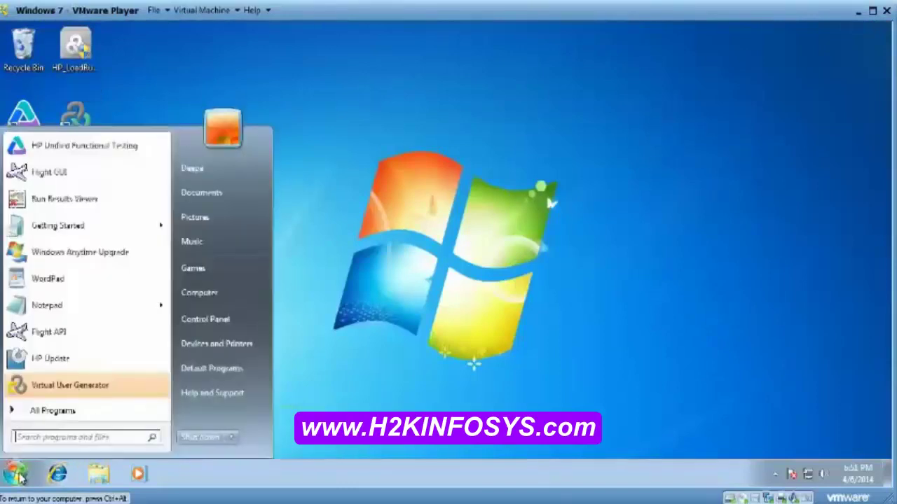
{"action": "left_click", "coordinate": [50, 411]}
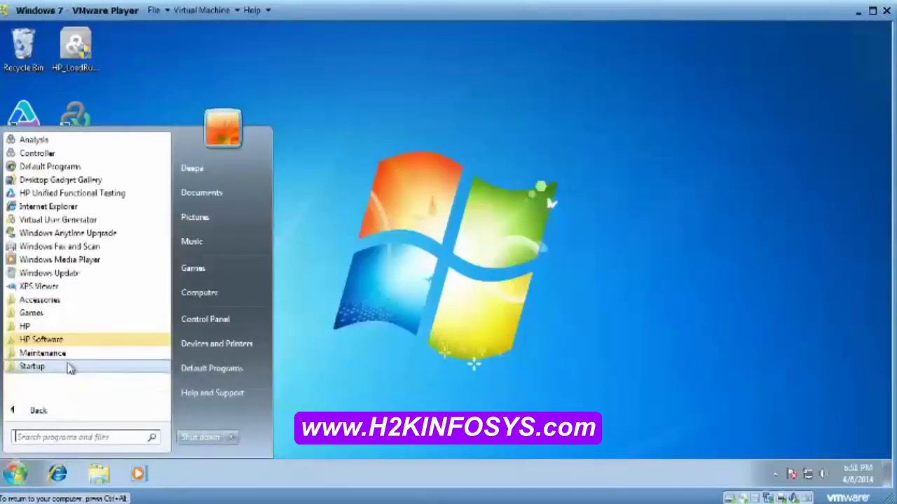
{"action": "left_click", "coordinate": [84, 340]}
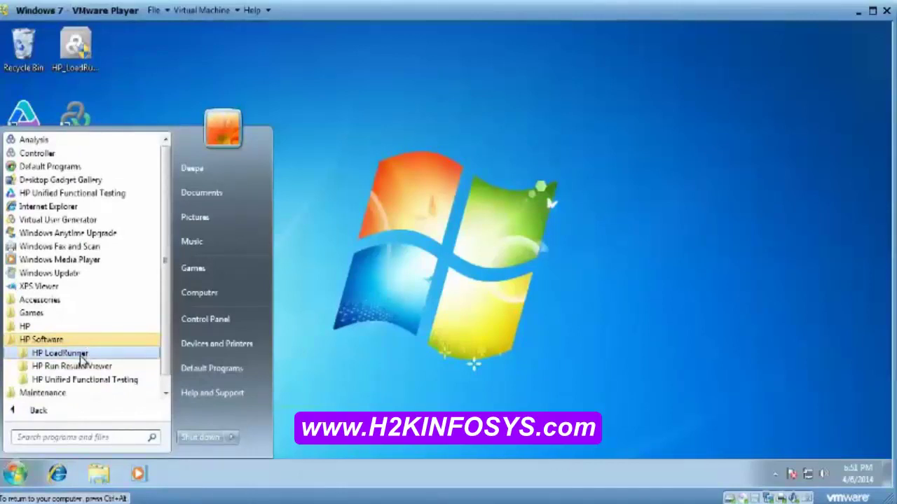
{"action": "left_click", "coordinate": [80, 356]}
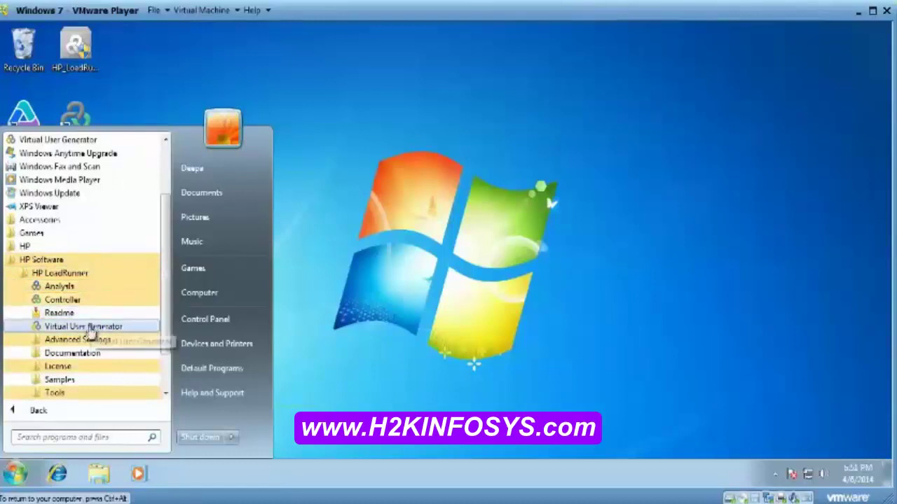
{"action": "left_click", "coordinate": [89, 328]}
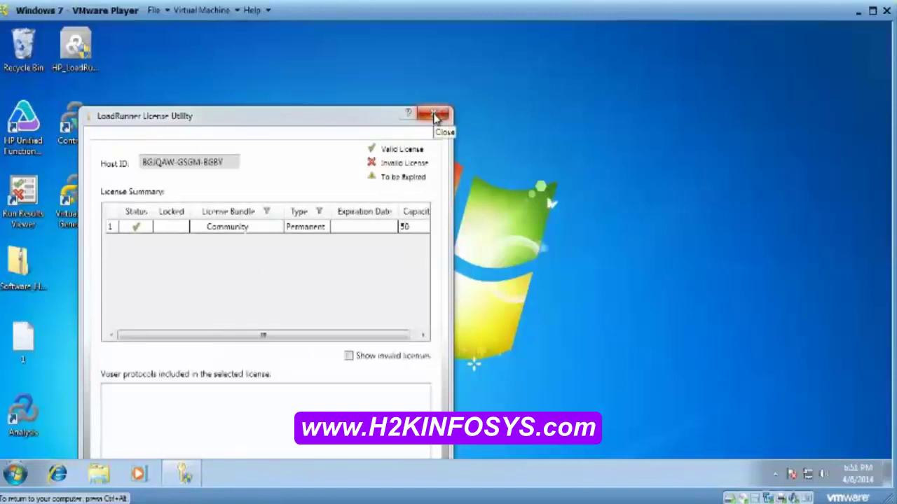
{"action": "left_click", "coordinate": [196, 119]}
{"action": "left_click", "coordinate": [436, 113]}
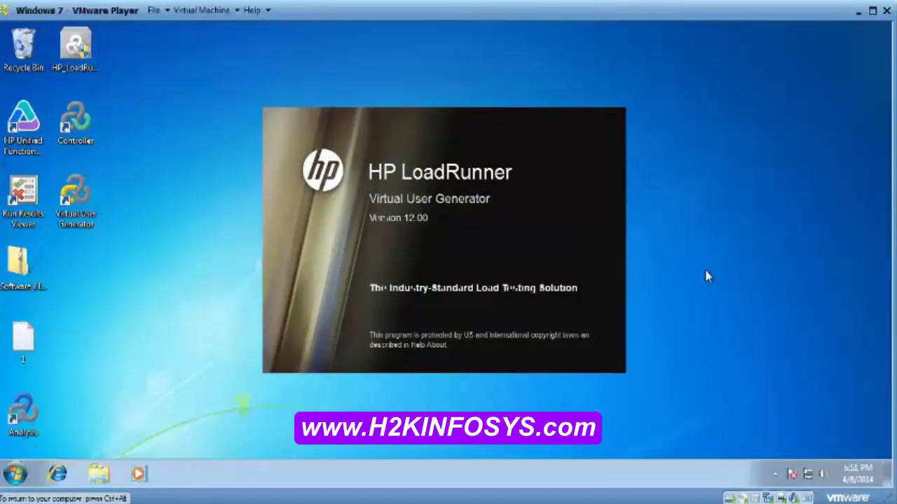
{"action": "left_click", "coordinate": [775, 474]}
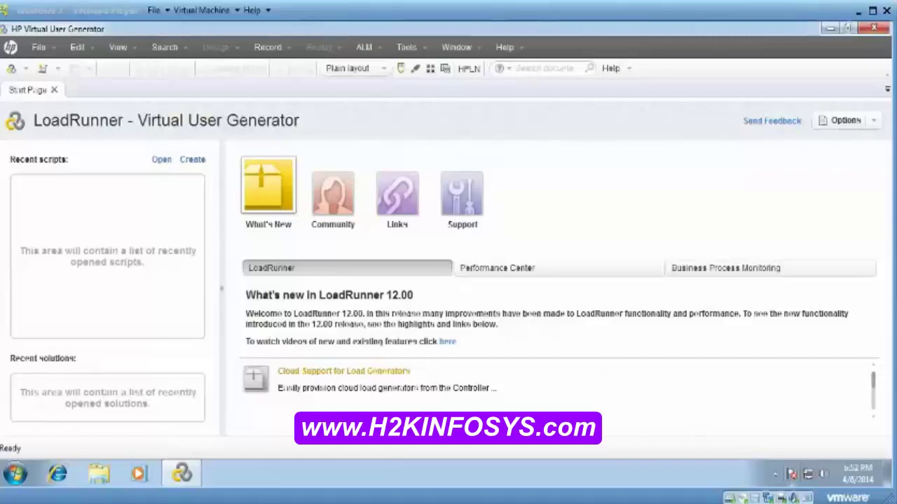
{"action": "left_click", "coordinate": [775, 475]}
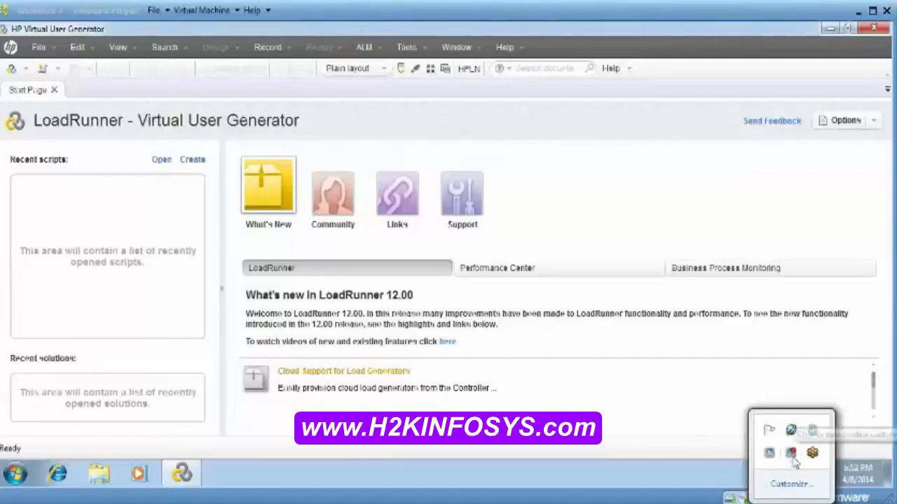